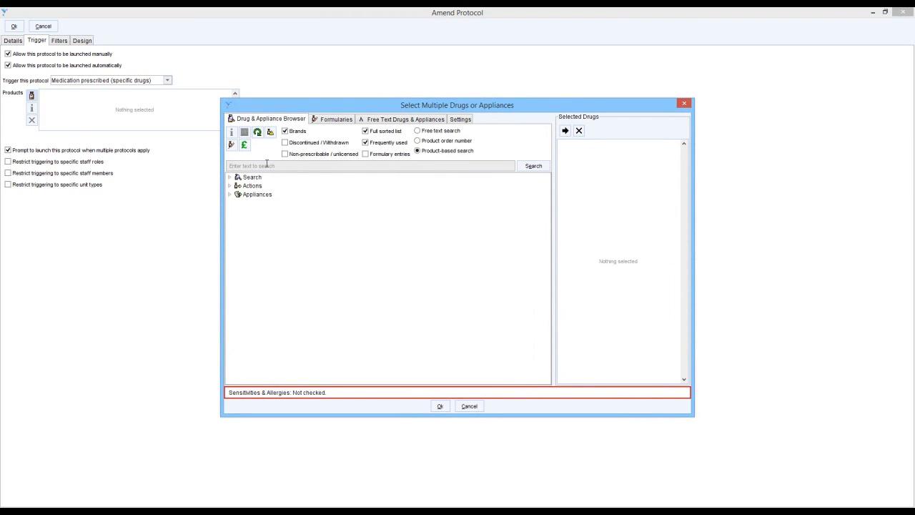
Search for adcal and add all five branded Adcal products, from Adcal 1500mg to Adcal-D3 Lemon, as the protocol's trigger drugs.
{"action": "left_click", "coordinate": [267, 166]}
{"action": "type", "text": "ac"}
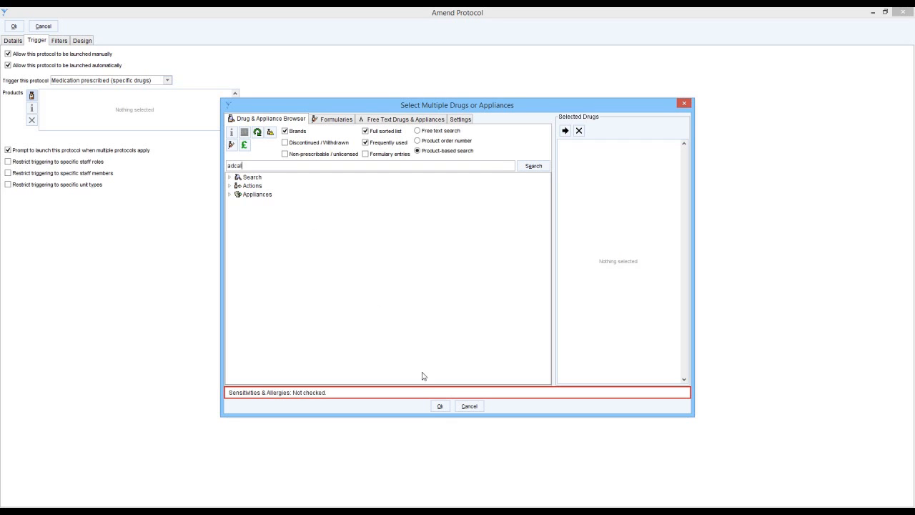
{"action": "left_click", "coordinate": [534, 172]}
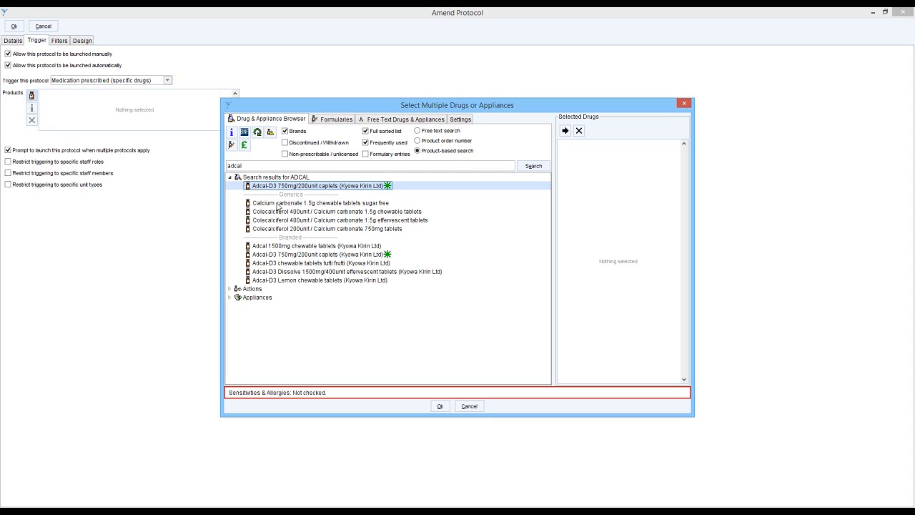
{"action": "left_click", "coordinate": [272, 246]}
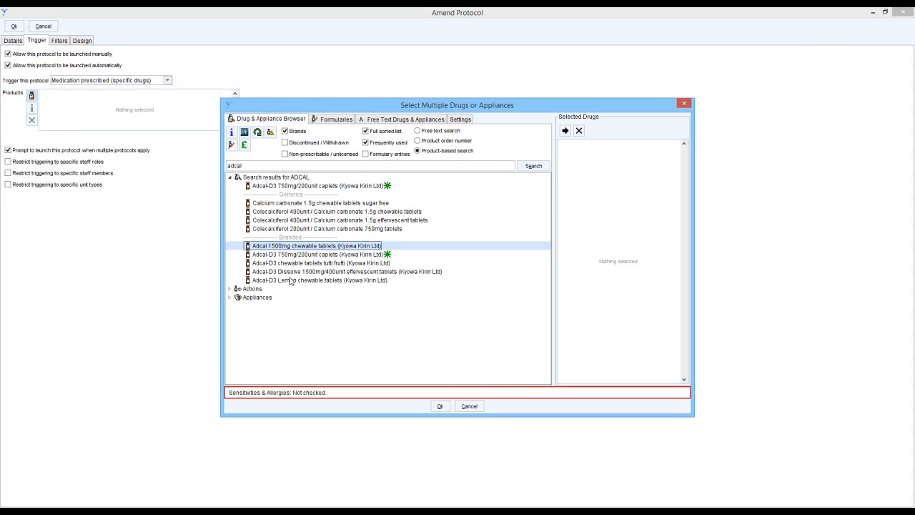
{"action": "left_click", "coordinate": [291, 281], "text": "shift"}
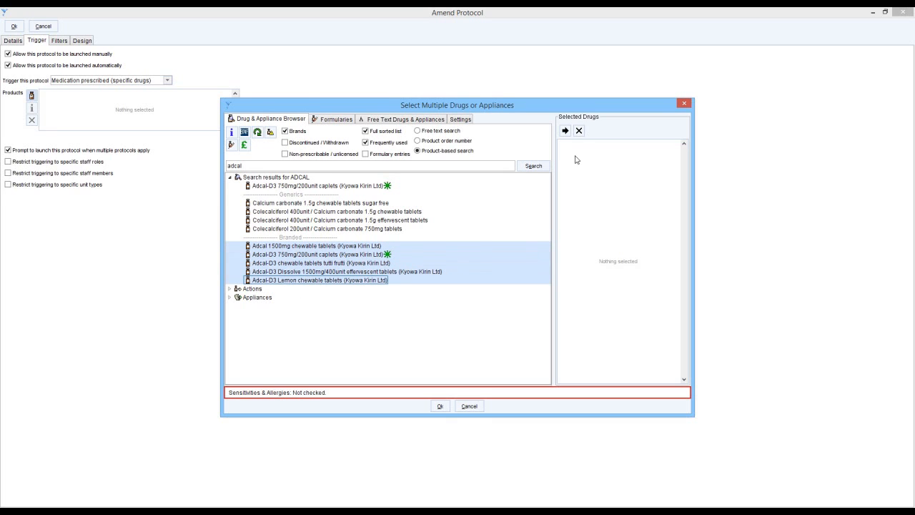
{"action": "left_click", "coordinate": [564, 131]}
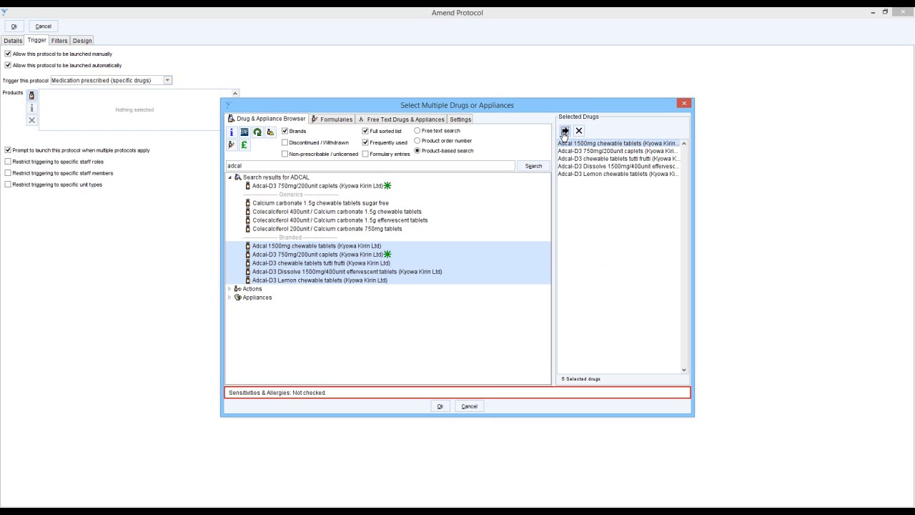
{"action": "left_click", "coordinate": [439, 405]}
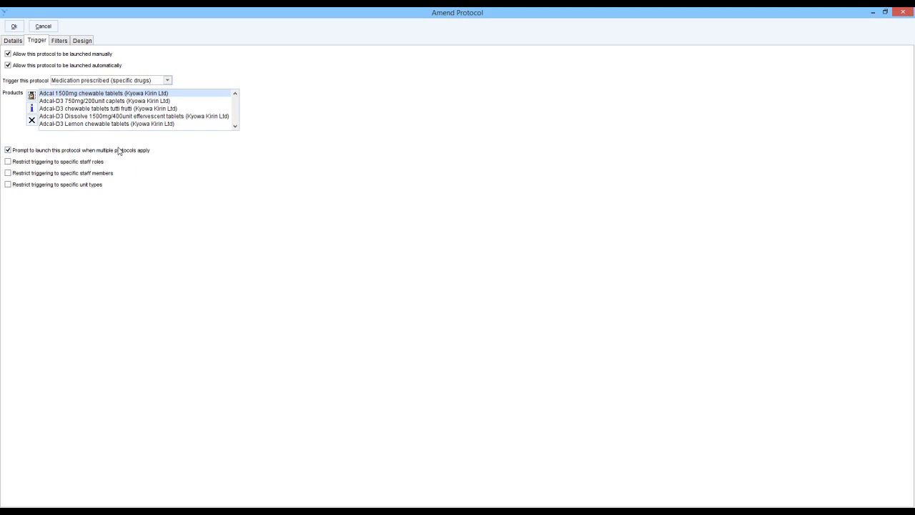
Review the protocol's patient filters and the message text of the Information step in its flow design.
{"action": "left_click", "coordinate": [60, 43]}
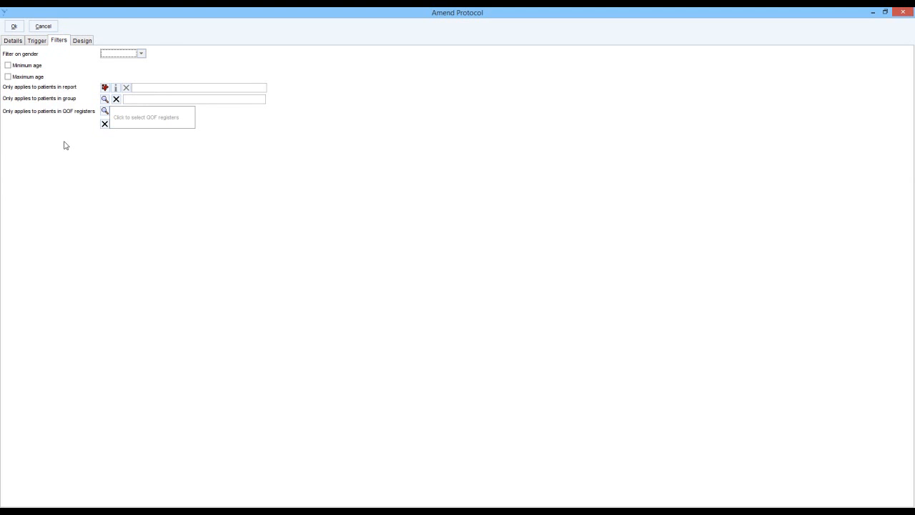
{"action": "left_click", "coordinate": [82, 42]}
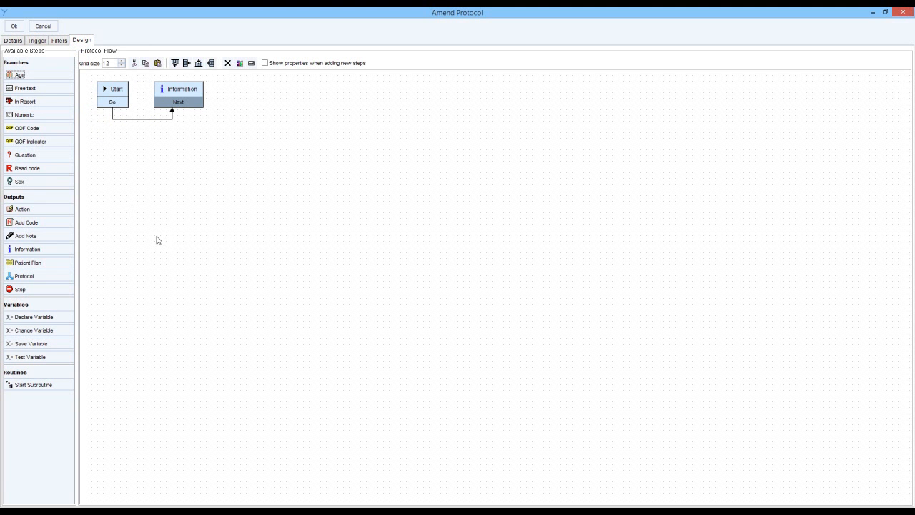
{"action": "mouse_move", "coordinate": [181, 90]}
{"action": "left_click", "coordinate": [182, 95]}
{"action": "double_click", "coordinate": [180, 95]}
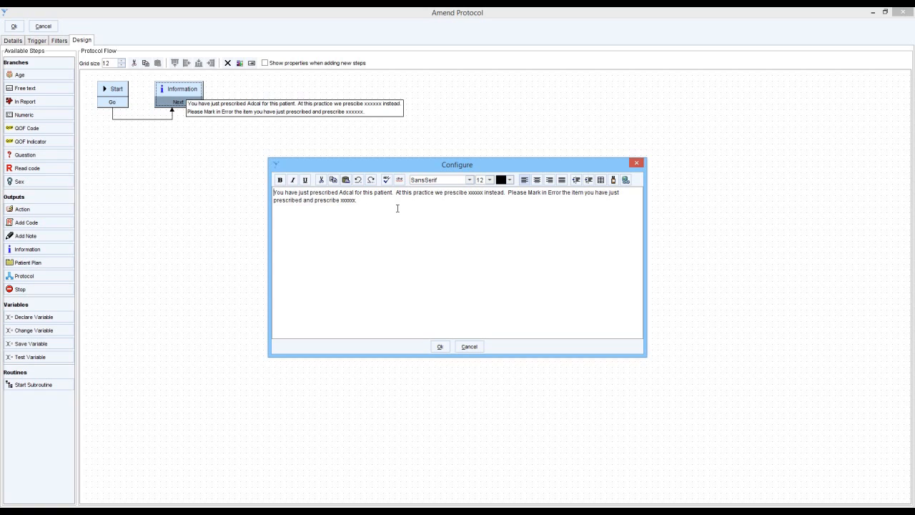
{"action": "left_click", "coordinate": [439, 346]}
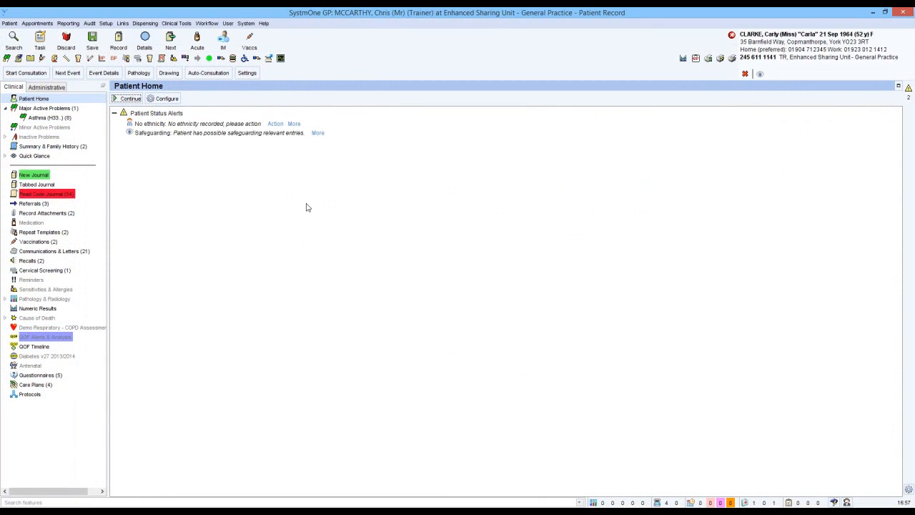
Prescribe an acute issue of Adcal-D3 750mg/200unit caplets for 28 days and acknowledge the protocol's information message.
{"action": "left_click", "coordinate": [198, 41]}
{"action": "type", "text": "adca"}
{"action": "key", "text": "Return"}
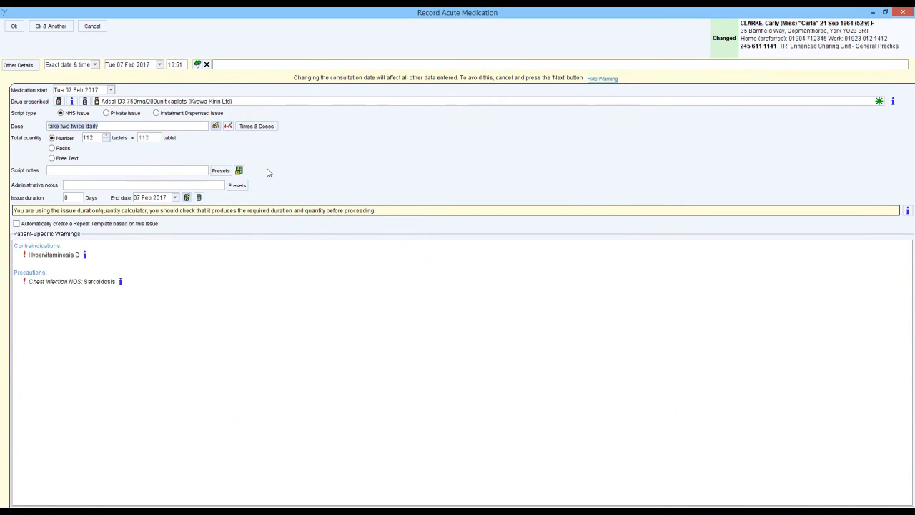
{"action": "left_click", "coordinate": [14, 26]}
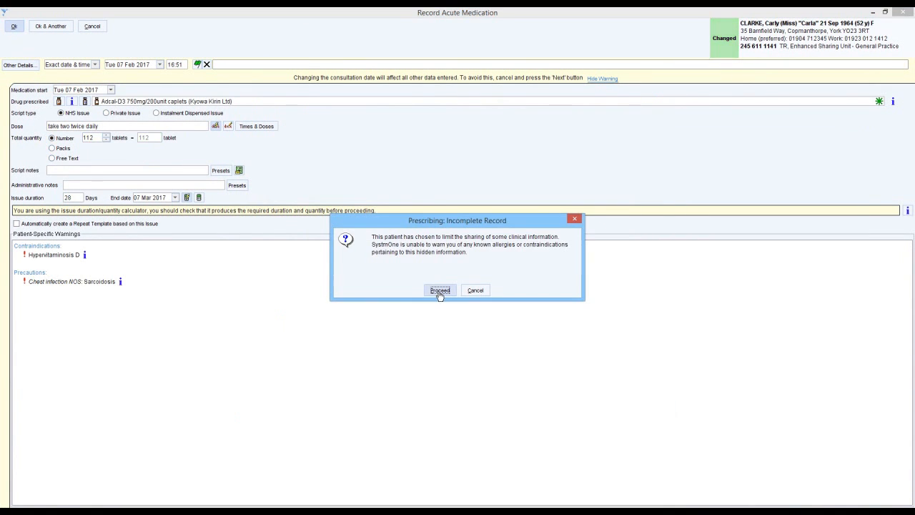
{"action": "left_click", "coordinate": [438, 289]}
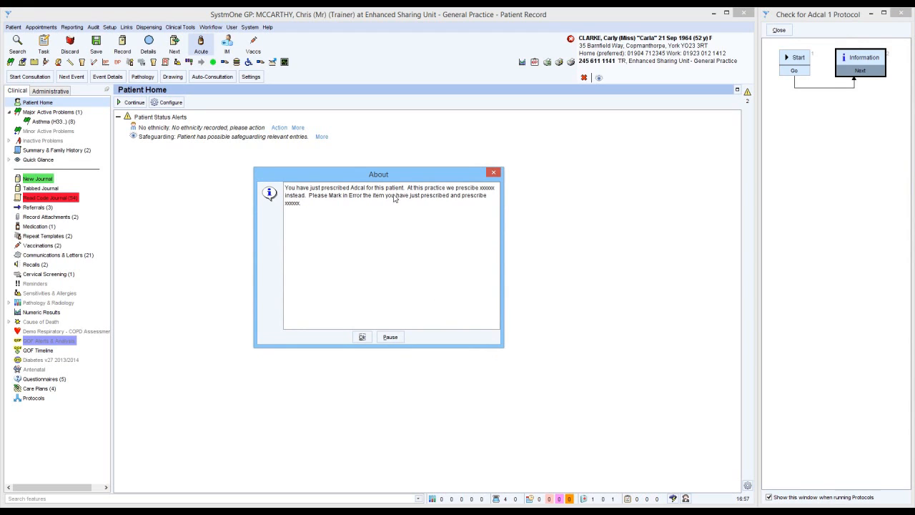
{"action": "left_click", "coordinate": [361, 338]}
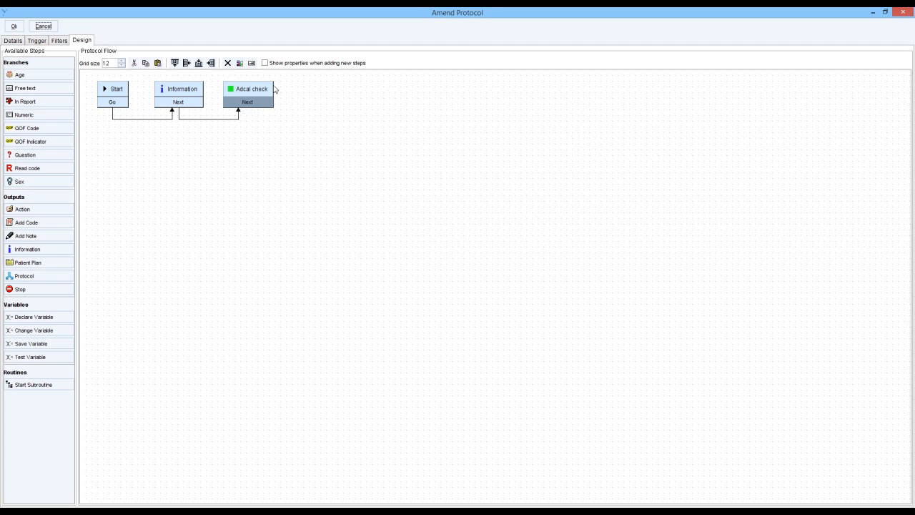
Review the Information step's message and the Adcal check step that follows it in the protocol flow.
{"action": "left_click", "coordinate": [183, 94]}
{"action": "double_click", "coordinate": [183, 94]}
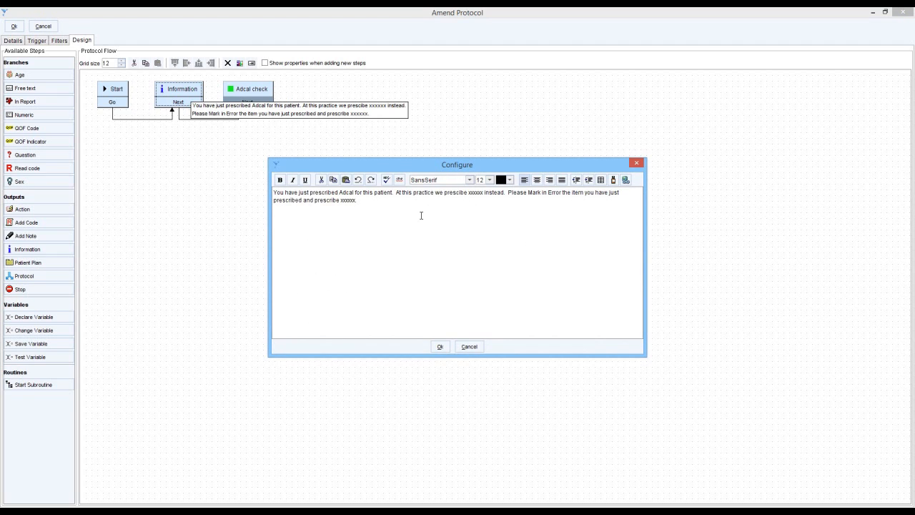
{"action": "left_click", "coordinate": [439, 347]}
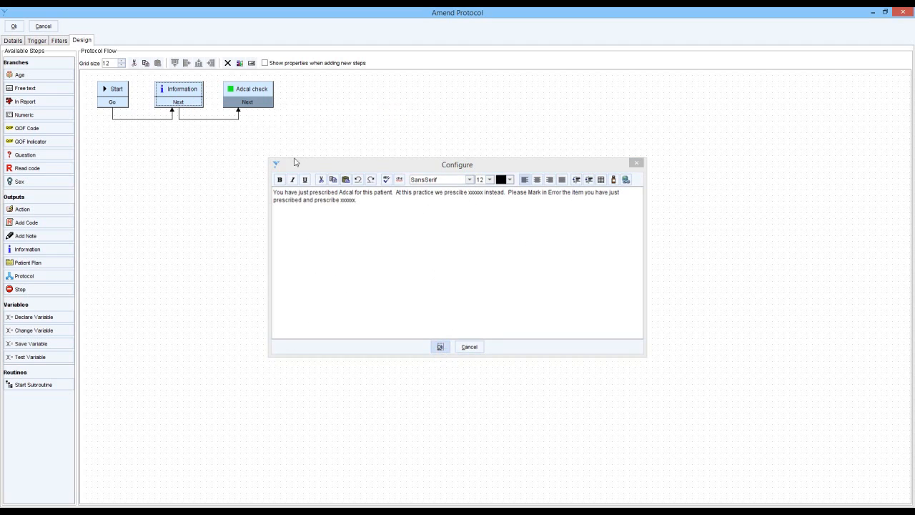
{"action": "left_click", "coordinate": [461, 347]}
{"action": "left_click", "coordinate": [241, 92]}
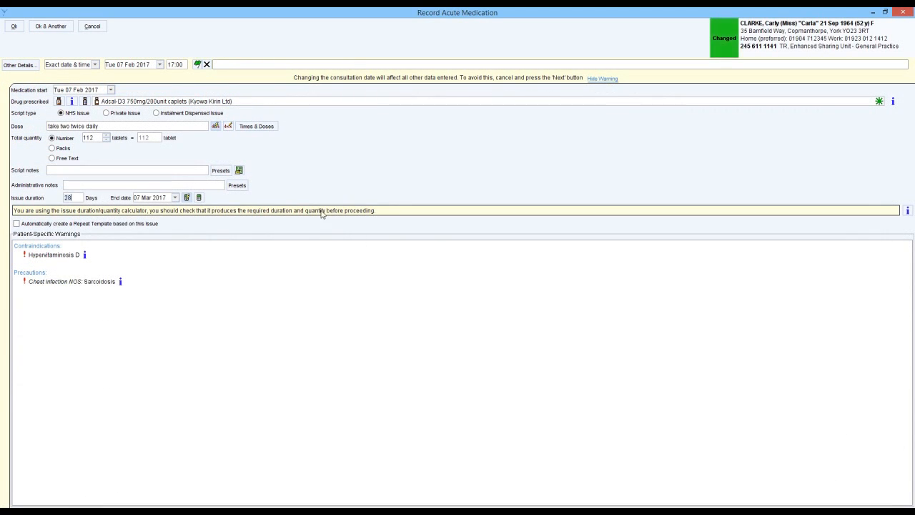
Save the acute Adcal-D3 750mg/200unit caplets prescription despite the incomplete-record warning and acknowledge the protocol's message.
{"action": "left_click", "coordinate": [13, 27]}
{"action": "left_click", "coordinate": [440, 290]}
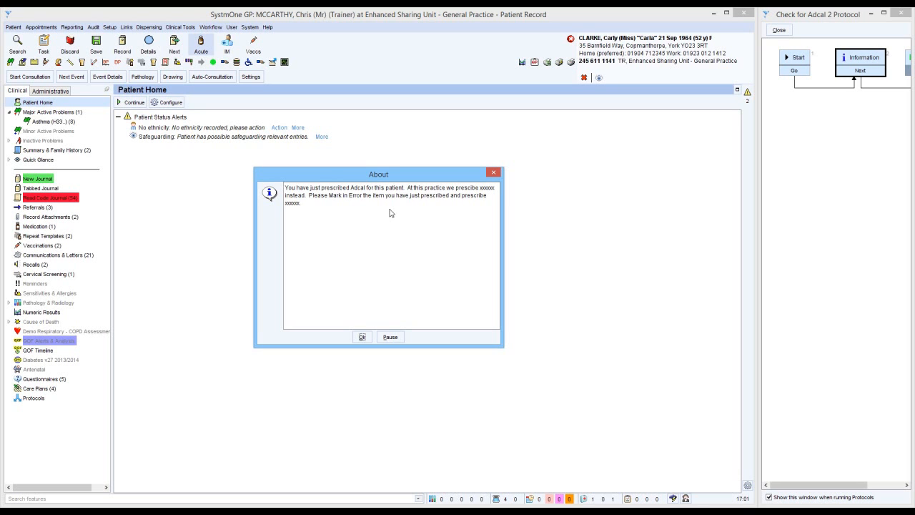
{"action": "left_click", "coordinate": [362, 337]}
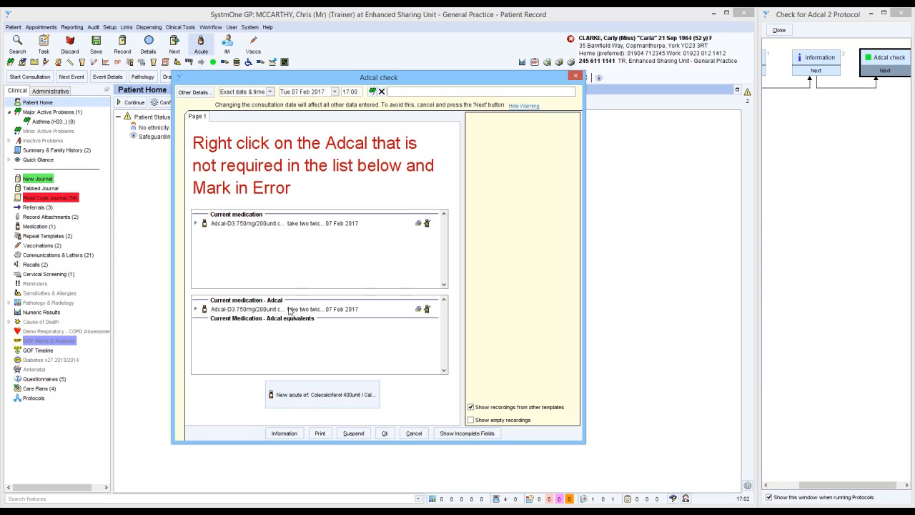
Mark the Adcal-D3 caplets in error, record the Colecalciferol 400unit / Calcium carbonate 1.5g chewable tablets acute instead, and complete the Adcal check template.
{"action": "right_click", "coordinate": [286, 224]}
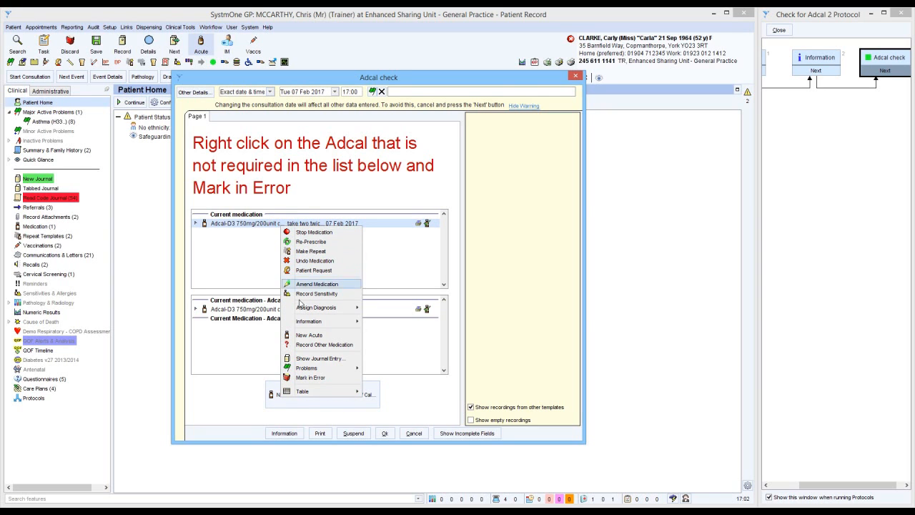
{"action": "left_click", "coordinate": [308, 378]}
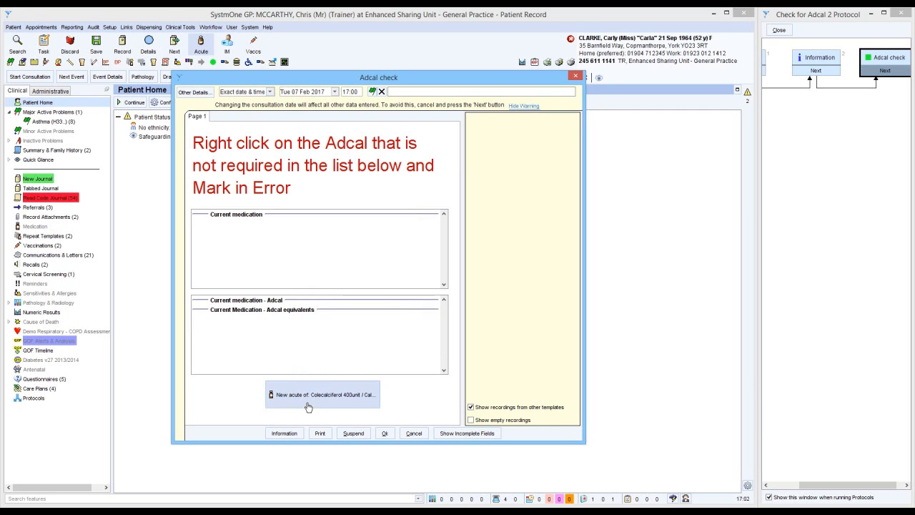
{"action": "left_click", "coordinate": [308, 396]}
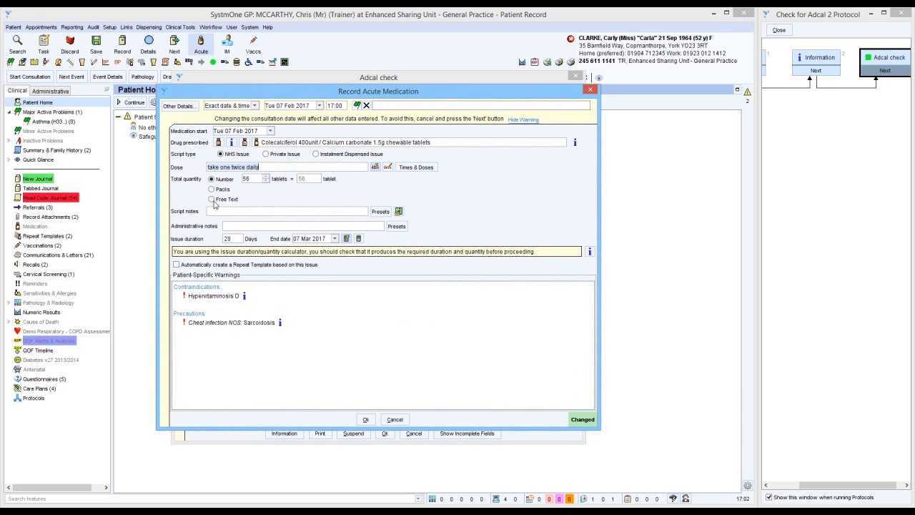
{"action": "left_click", "coordinate": [366, 419]}
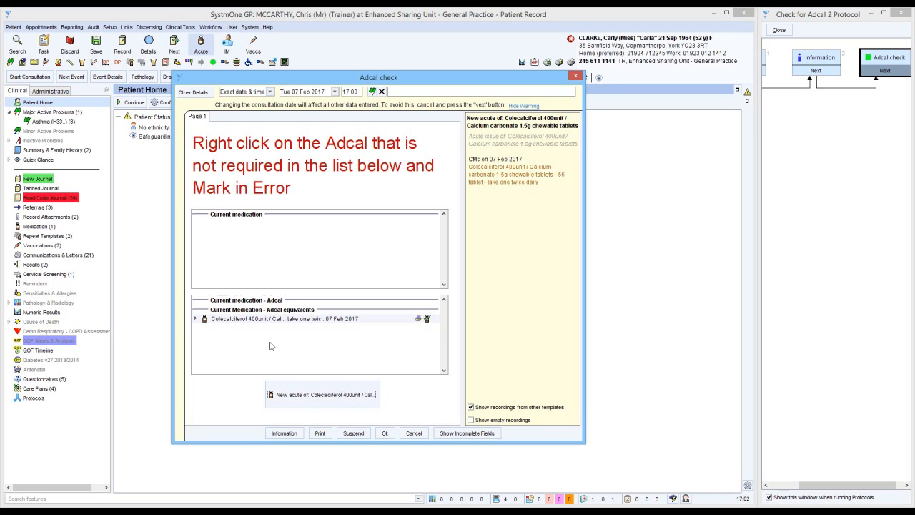
{"action": "left_click", "coordinate": [385, 433]}
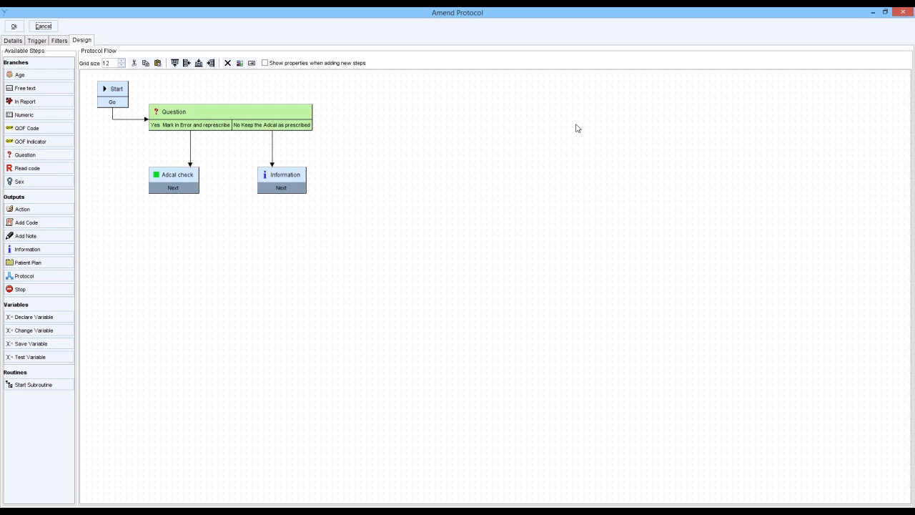
Review the Question branch's wording and two answers, and the Adcal check and Information steps they lead to.
{"action": "double_click", "coordinate": [211, 114]}
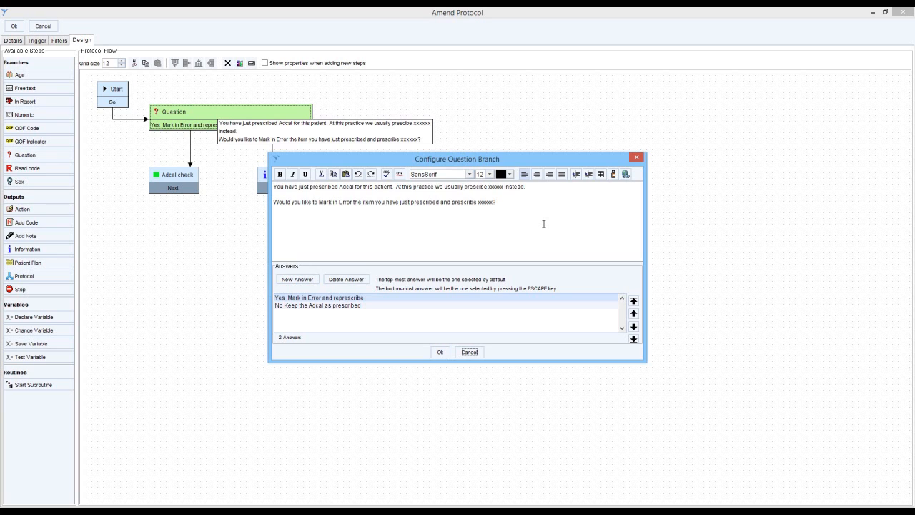
{"action": "left_click", "coordinate": [438, 351]}
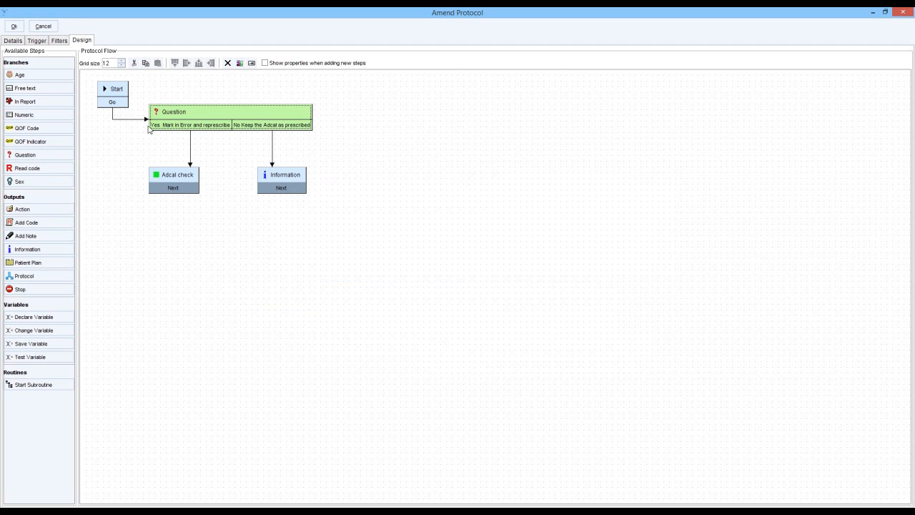
{"action": "mouse_move", "coordinate": [178, 129]}
{"action": "mouse_move", "coordinate": [173, 185]}
{"action": "double_click", "coordinate": [278, 183]}
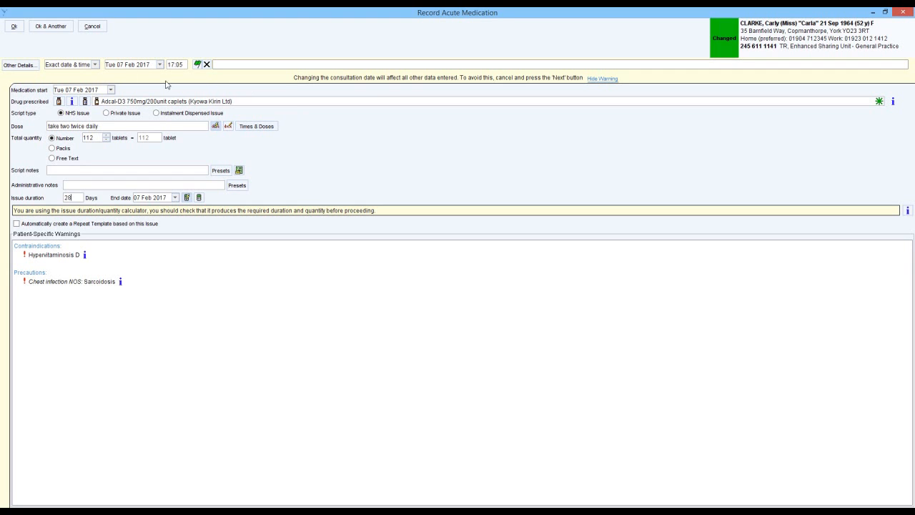
Save the acute Adcal-D3 prescription despite the incomplete-record warning and answer the protocol question with Yes Mark in Error and represcribe.
{"action": "left_click", "coordinate": [12, 27]}
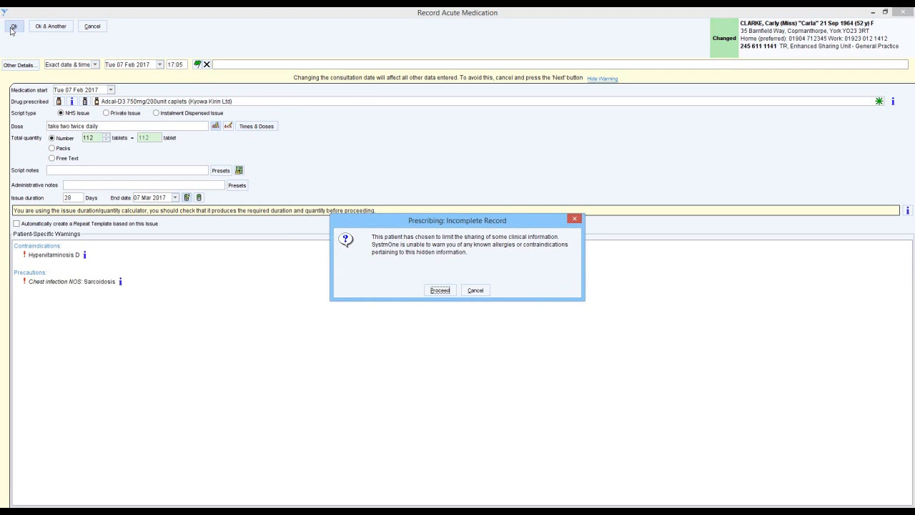
{"action": "left_click", "coordinate": [439, 288]}
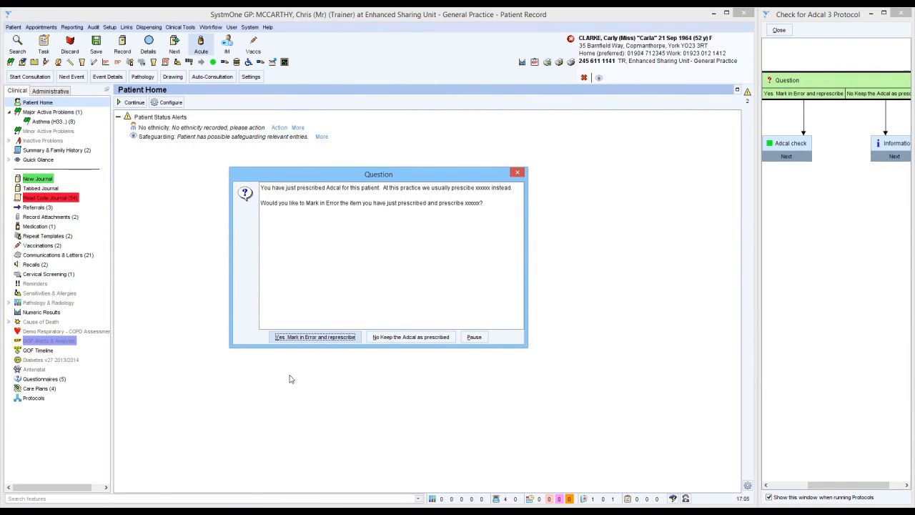
{"action": "left_click", "coordinate": [306, 336]}
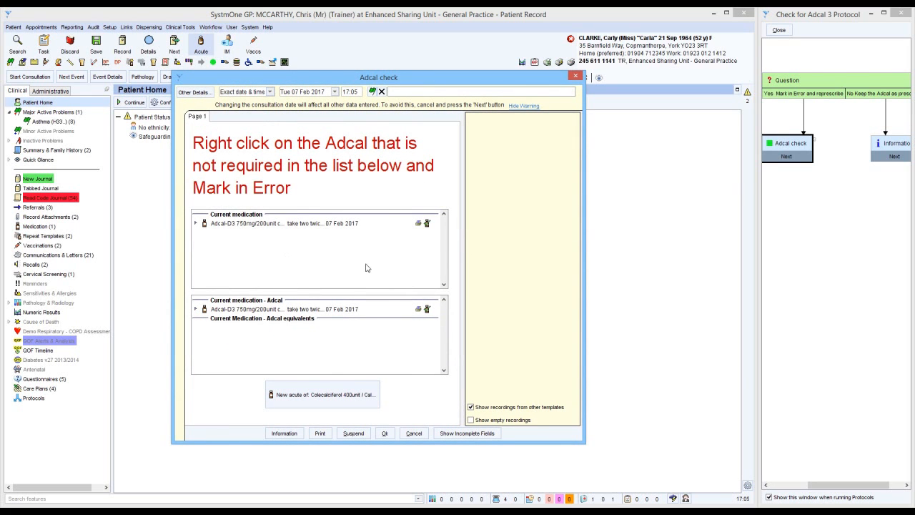
Mark the current Adcal-D3 caplets in error and record the replacement acute of Colecalciferol 400unit / Calcium carbonate 1.5g chewable tablets.
{"action": "left_click", "coordinate": [317, 223]}
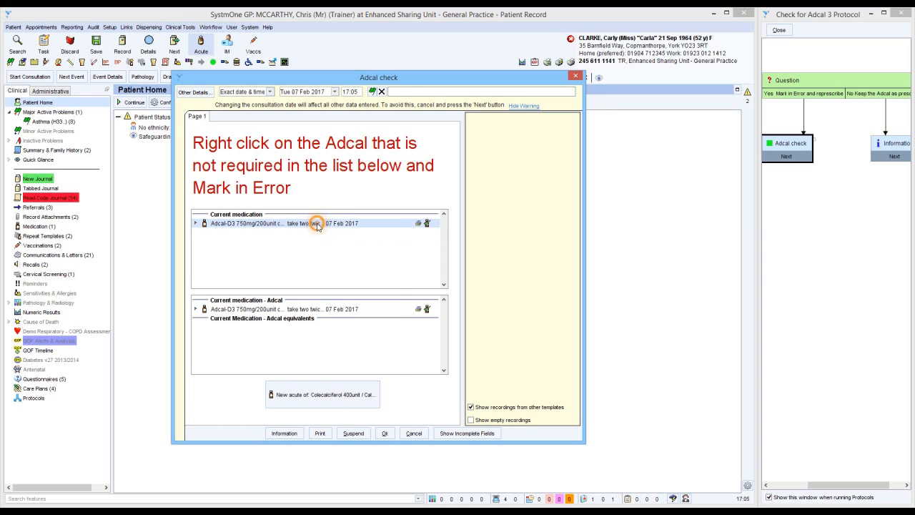
{"action": "right_click", "coordinate": [318, 226]}
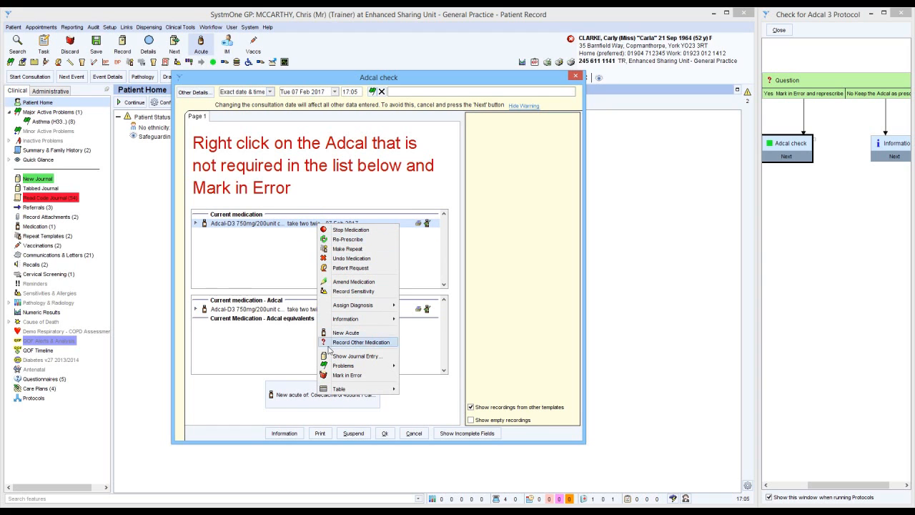
{"action": "left_click", "coordinate": [341, 374]}
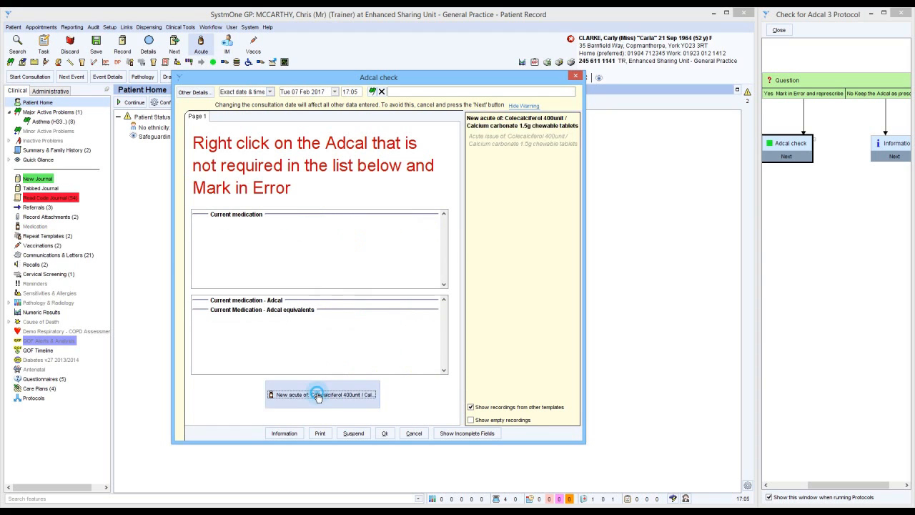
{"action": "left_click", "coordinate": [318, 394]}
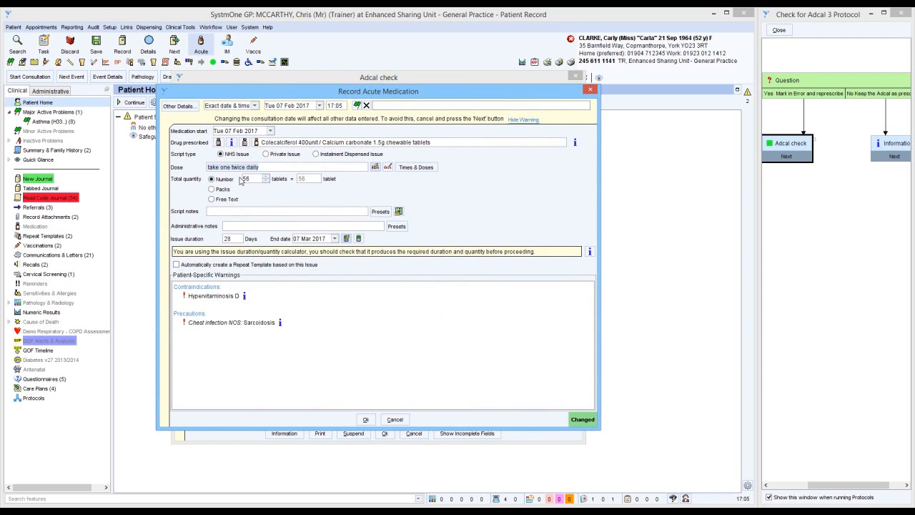
{"action": "left_click", "coordinate": [368, 418]}
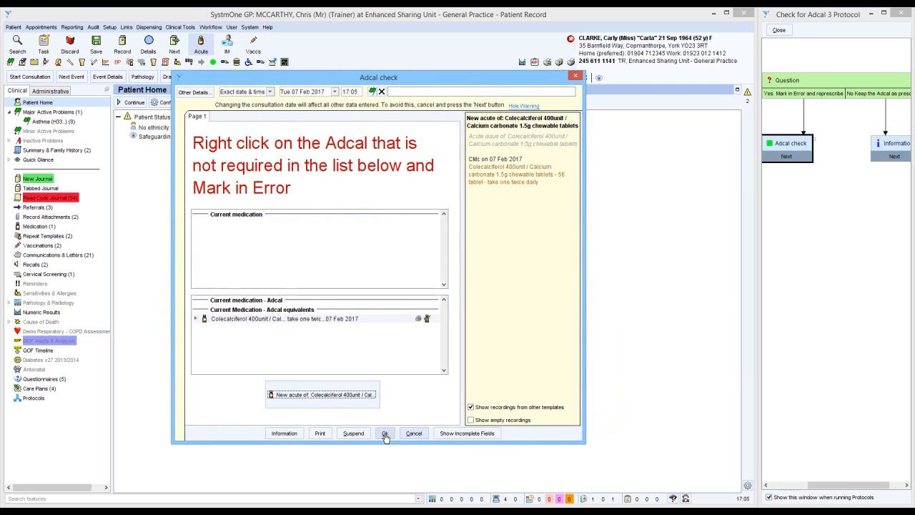
Complete the Adcal check template, prescribe another Adcal acute and answer the protocol question with No Keep the Adcal as prescribed, acknowledging the information message.
{"action": "left_click", "coordinate": [384, 433]}
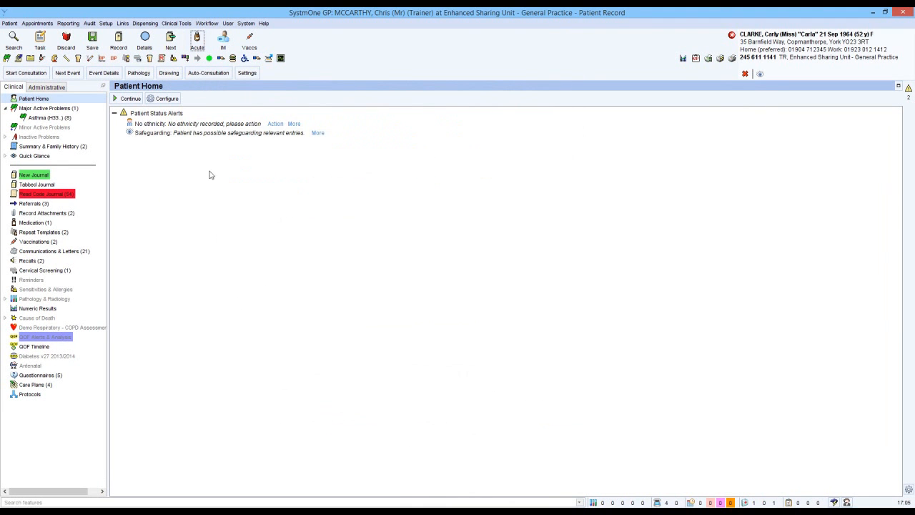
{"action": "left_click", "coordinate": [197, 40]}
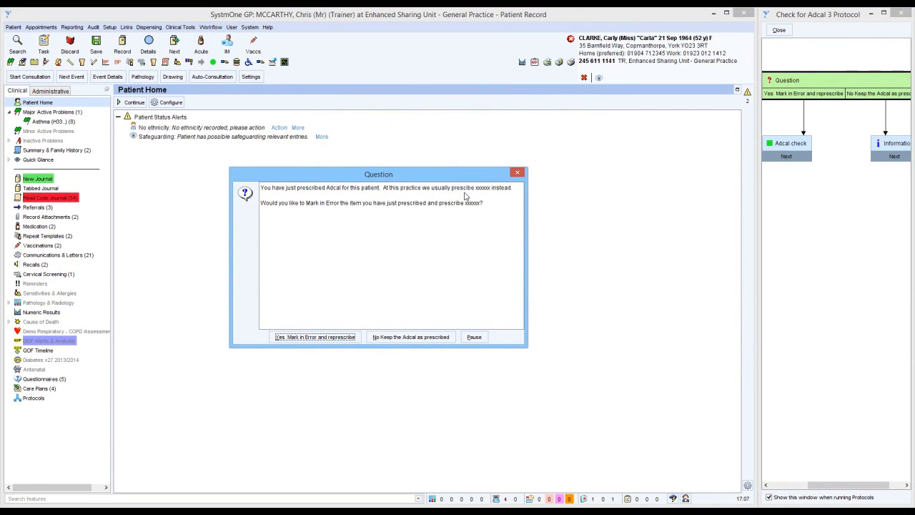
{"action": "left_click", "coordinate": [408, 339]}
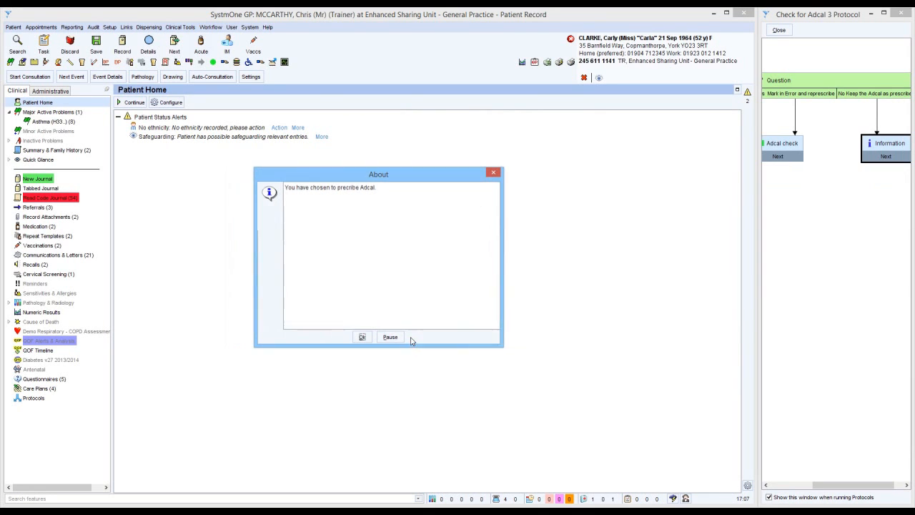
{"action": "left_click", "coordinate": [361, 337]}
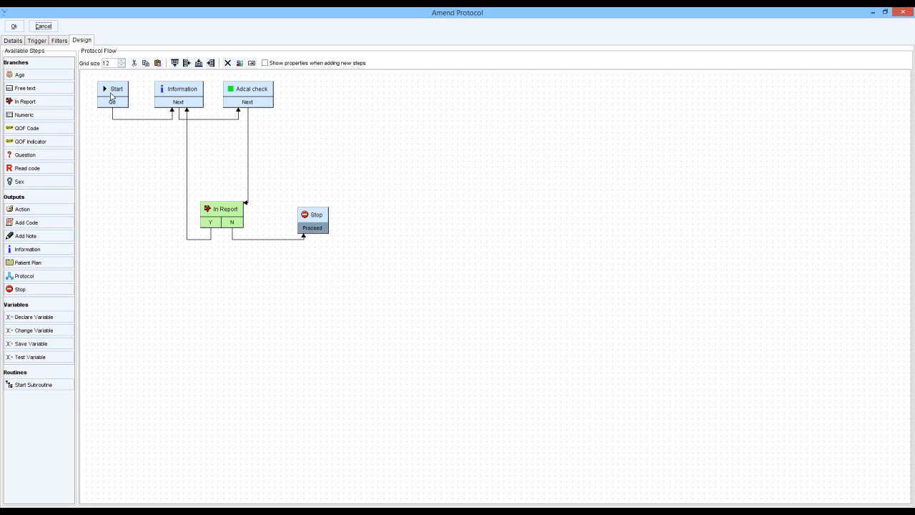
Review the message wording of the Information step in the looping Adcal protocol without changing it.
{"action": "double_click", "coordinate": [184, 91]}
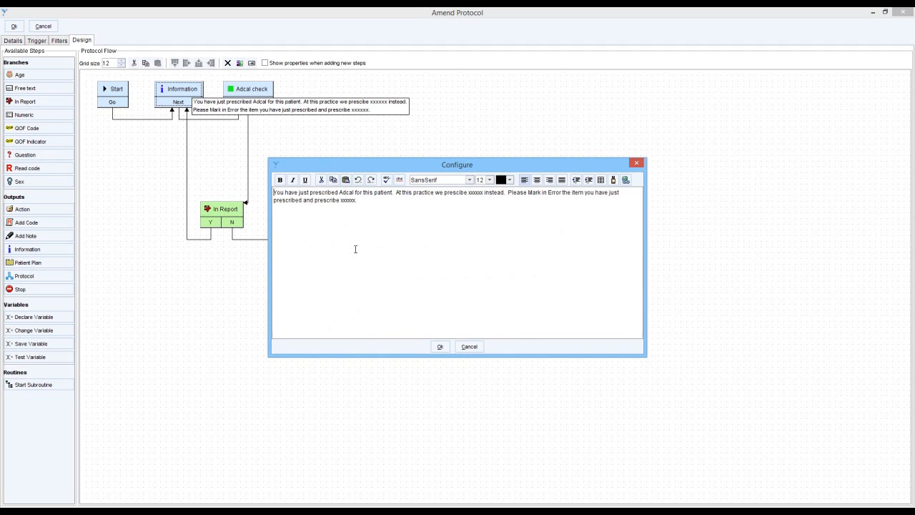
{"action": "left_click", "coordinate": [469, 346]}
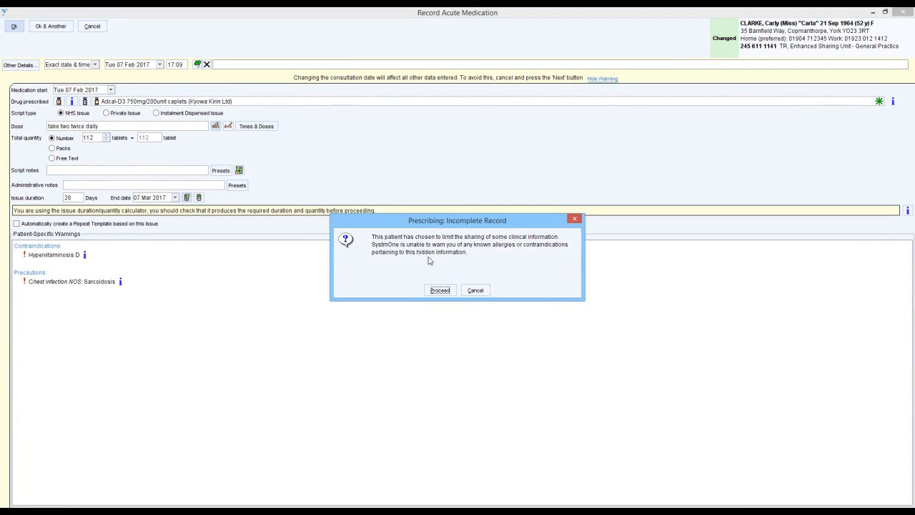
Save the acute prescription for Adcal-D3 750mg/200unit caplets and acknowledge the protocol's information message.
{"action": "left_click", "coordinate": [439, 289]}
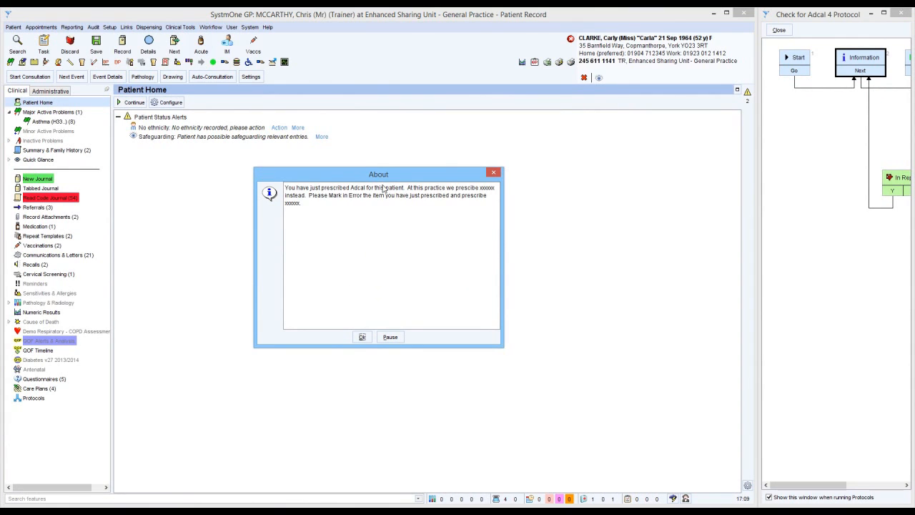
{"action": "left_click", "coordinate": [362, 337]}
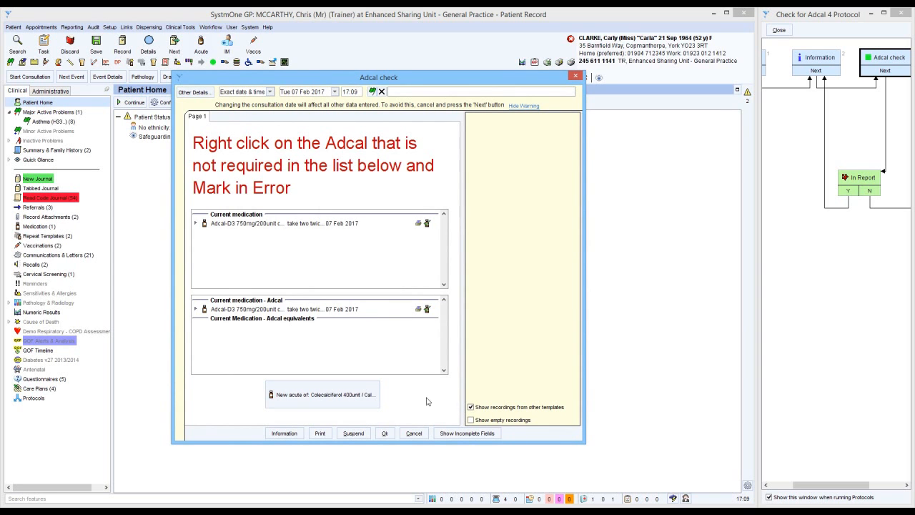
Try to leave the Adcal check template without marking the Adcal in error, once by accepting it and once by cancelling it.
{"action": "left_click", "coordinate": [385, 434]}
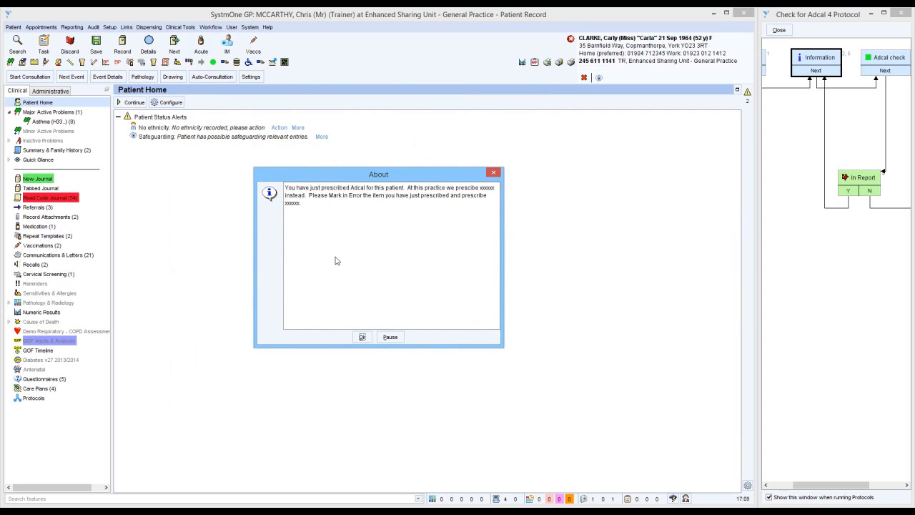
{"action": "left_click", "coordinate": [362, 336]}
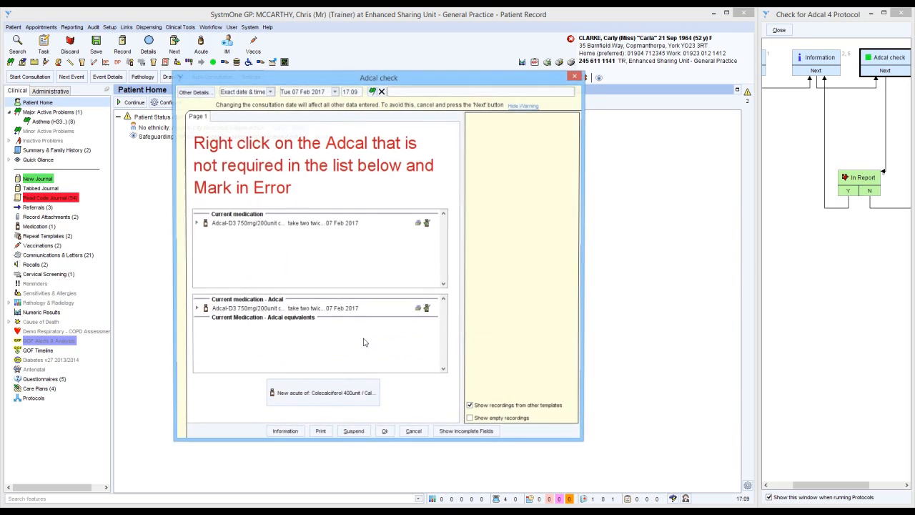
{"action": "left_click", "coordinate": [413, 434]}
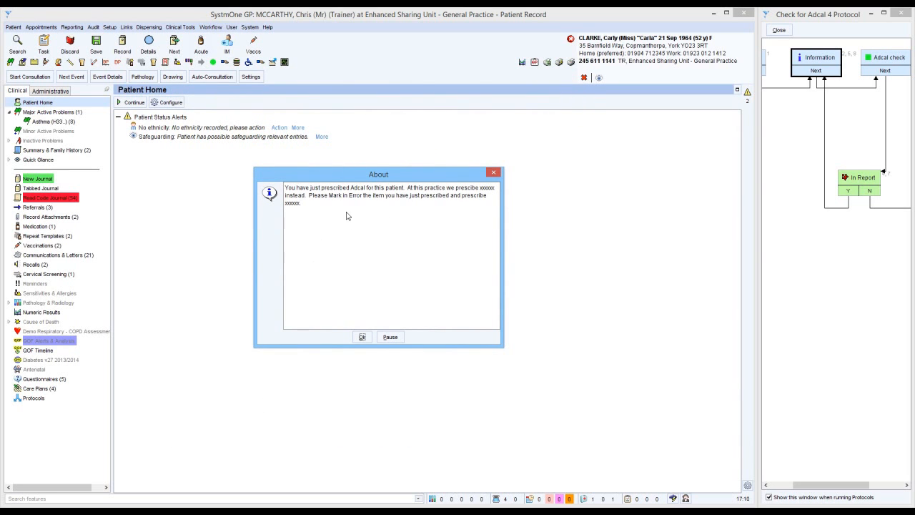
{"action": "left_click", "coordinate": [362, 337]}
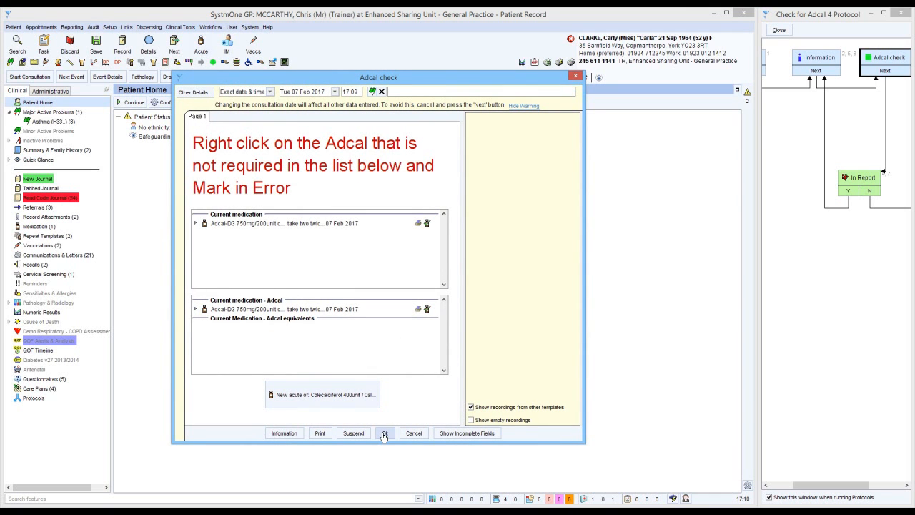
Mark the Adcal-D3 caplets in error, record the acute of Colecalciferol 400unit / Calcium carbonate 1.5g chewable tablets, and complete the Adcal check template.
{"action": "right_click", "coordinate": [312, 226]}
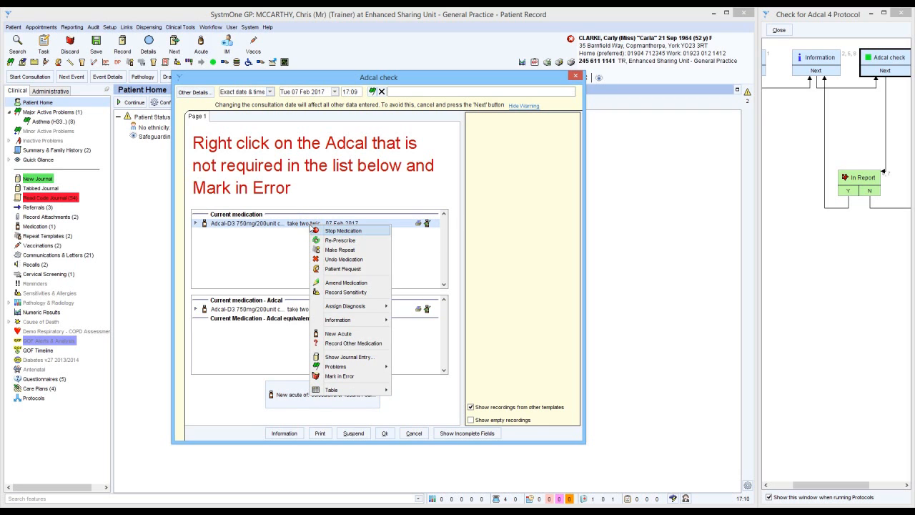
{"action": "left_click", "coordinate": [330, 376]}
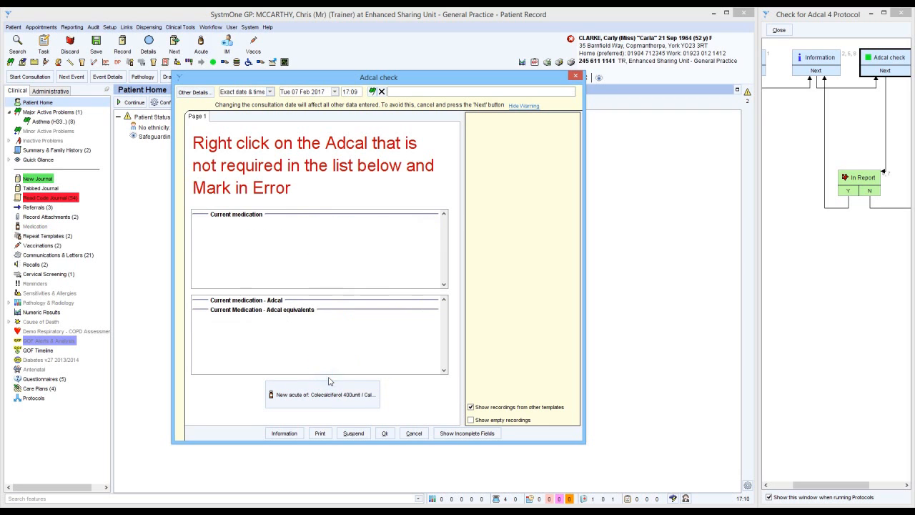
{"action": "left_click", "coordinate": [334, 390]}
{"action": "left_click", "coordinate": [362, 419]}
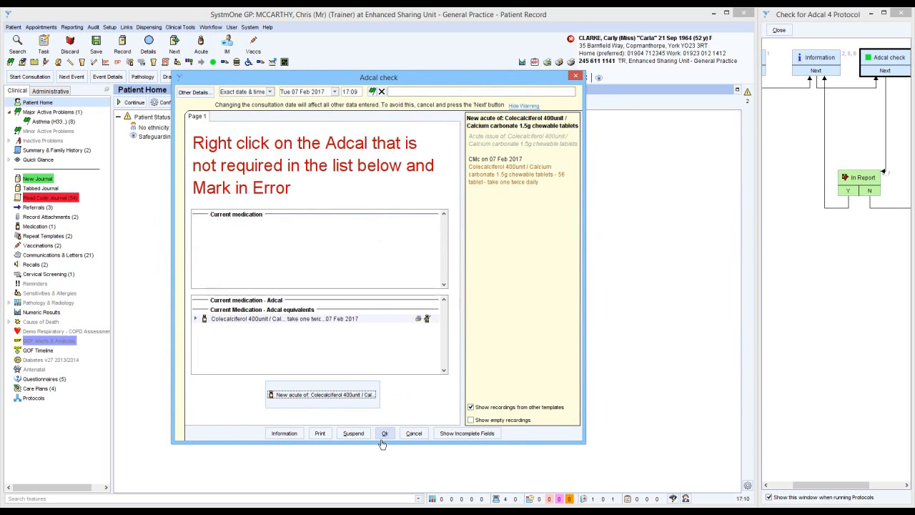
{"action": "left_click", "coordinate": [385, 433]}
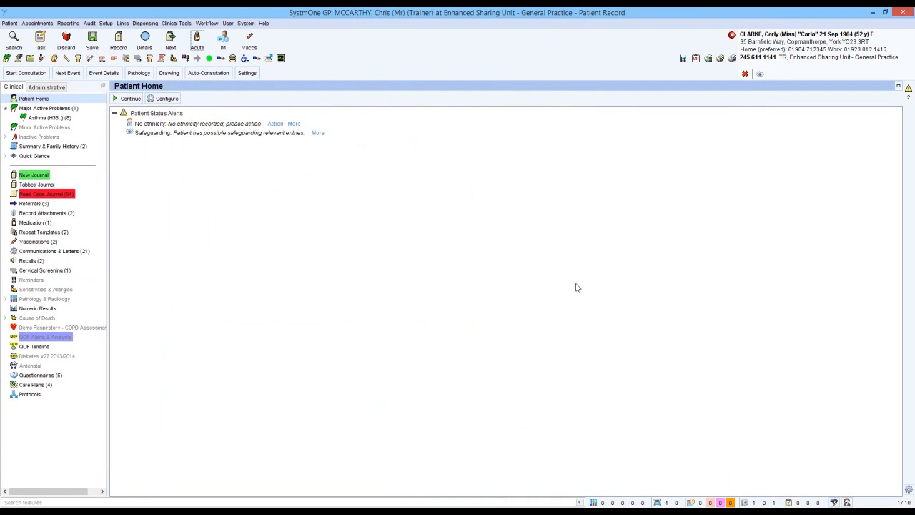